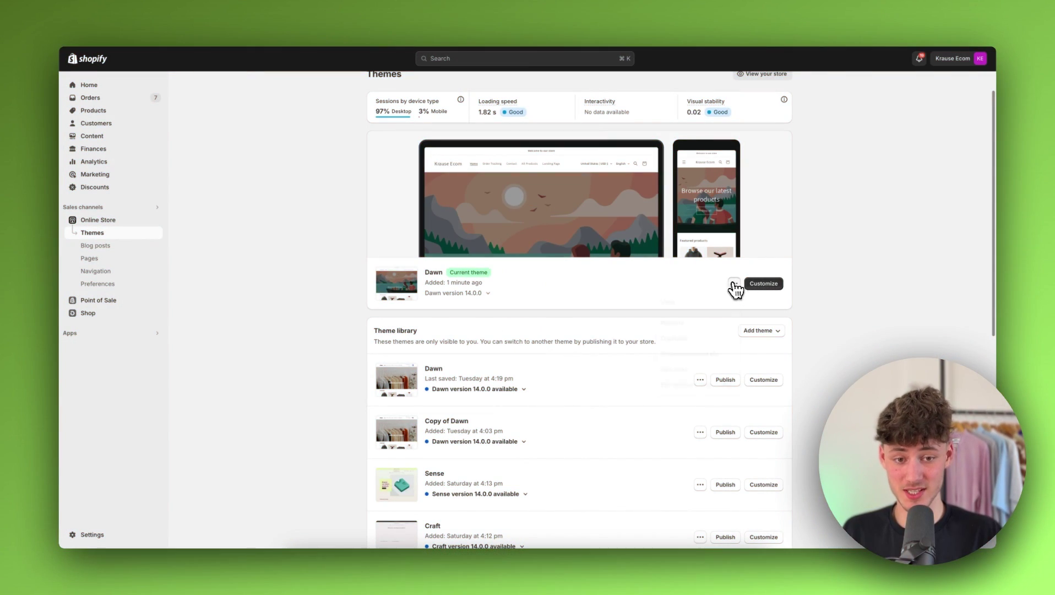
Step: Preview the live Dawn storefront and its cart page, then return to Themes
left_click(734, 283)
left_click(678, 302)
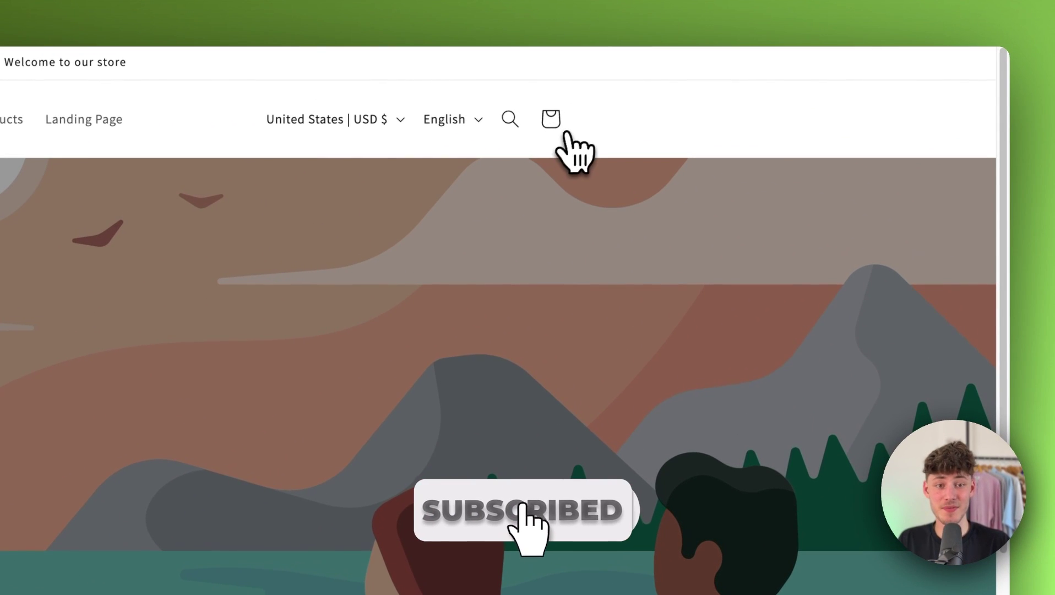
left_click(564, 133)
left_click(260, 17)
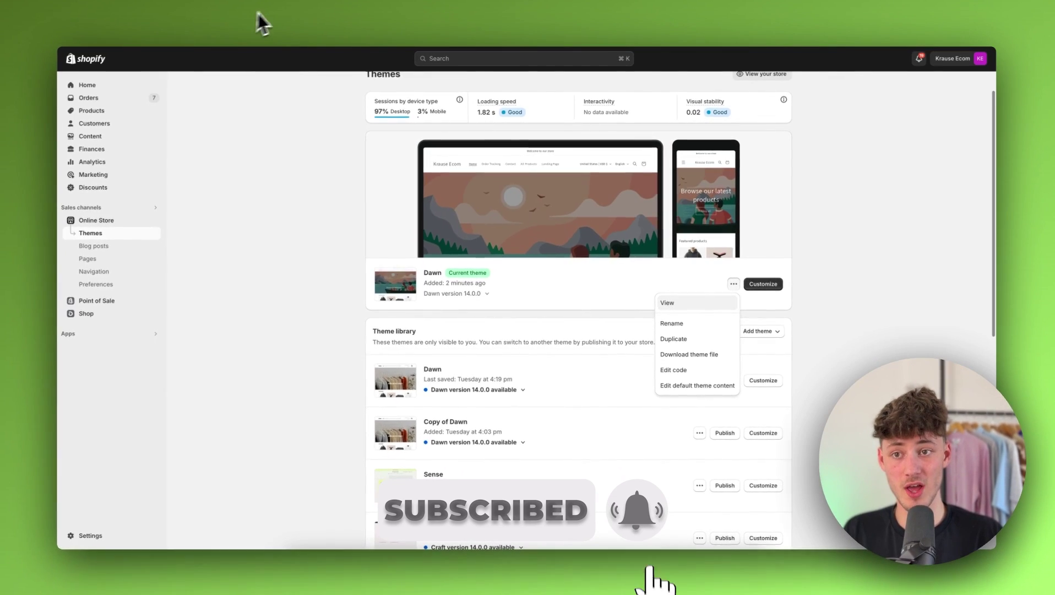
Step: Preview the Copy of Dawn storefront and return to the Themes overview
left_click(801, 412)
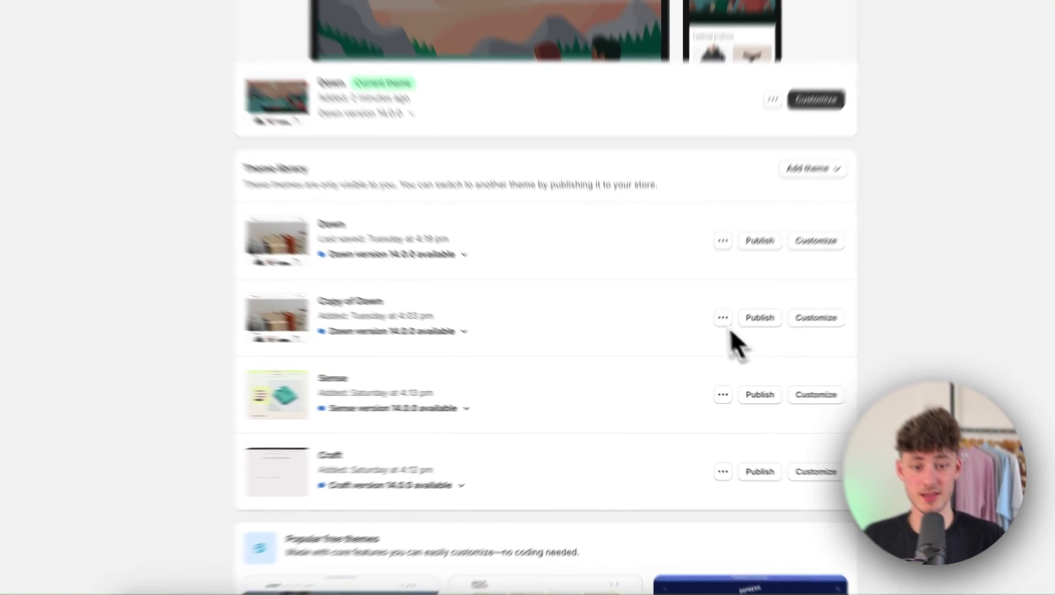
left_click(723, 317)
left_click(661, 345)
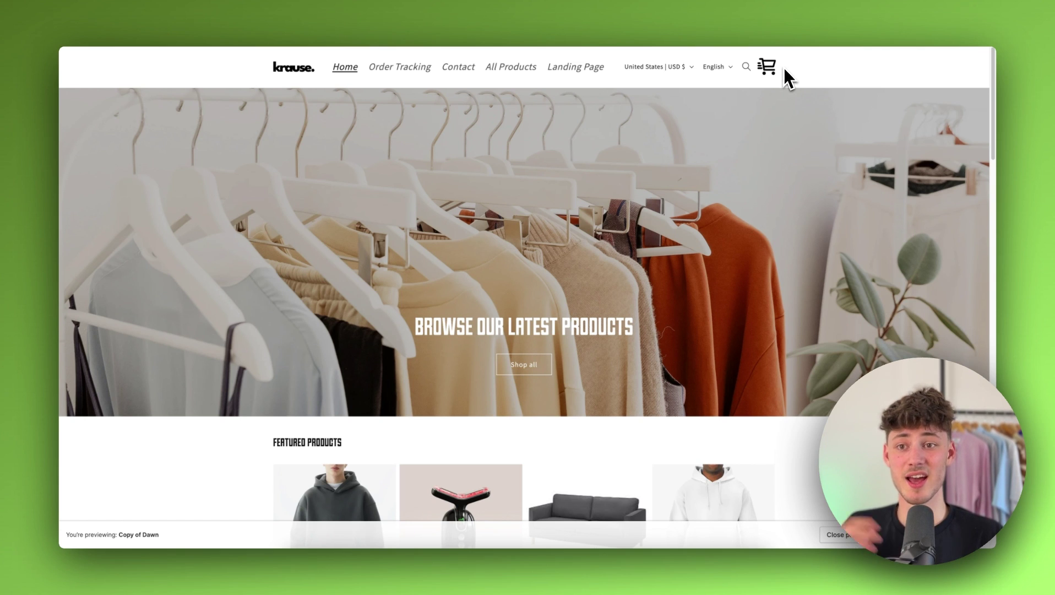
left_click(181, 24)
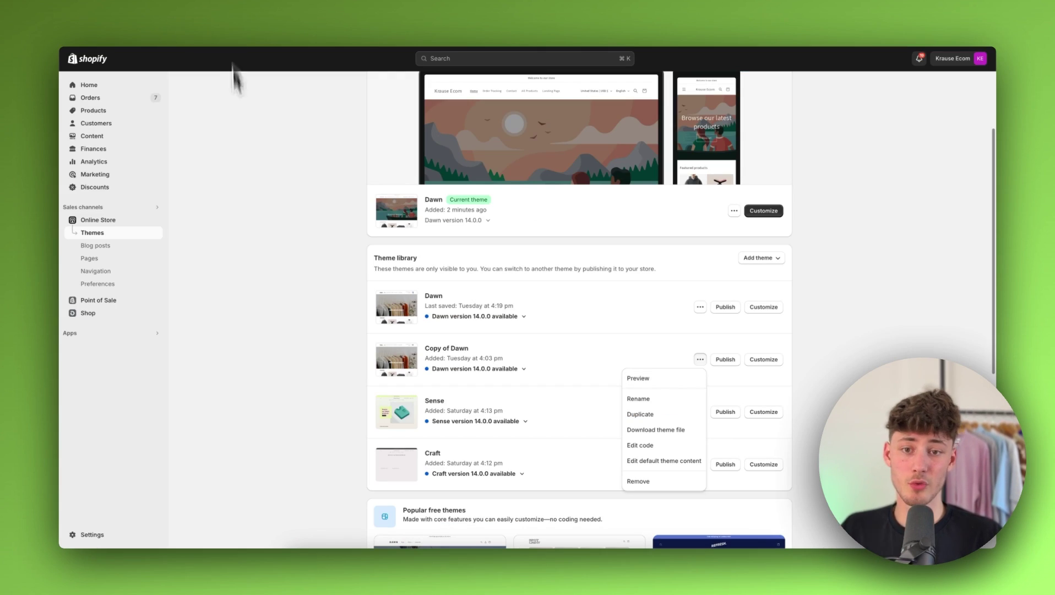
Step: Close the Copy of Dawn menu and review the Themes page showing Dawn 14.0.0 as current
left_click(243, 88)
scroll(264, 162, "up", 2)
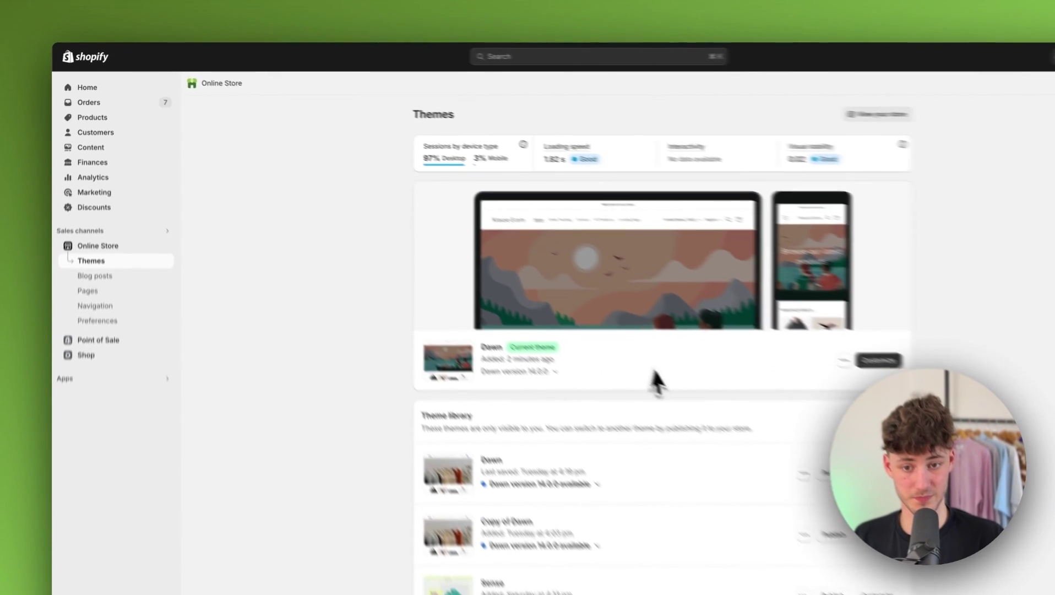
scroll(606, 341, "down", 4)
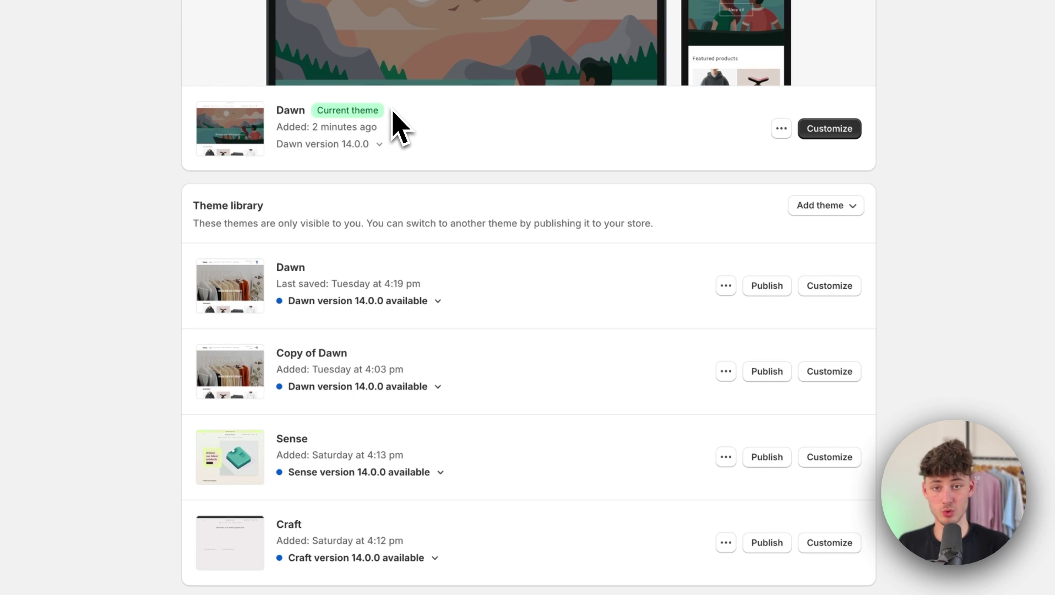
left_click_drag(276, 109, 357, 107)
left_click(280, 108)
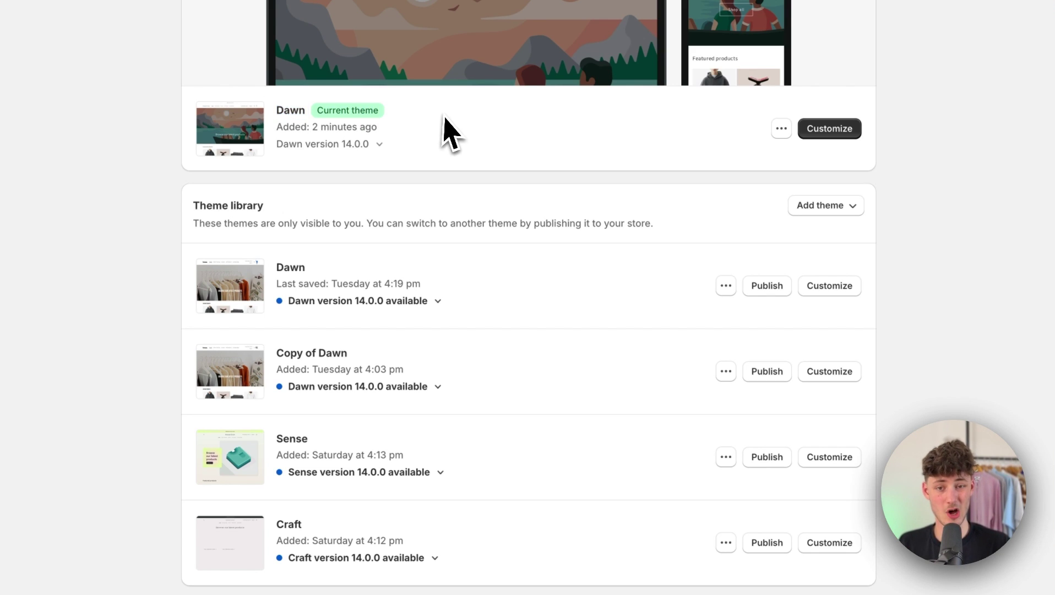
scroll(449, 135, "up", 2)
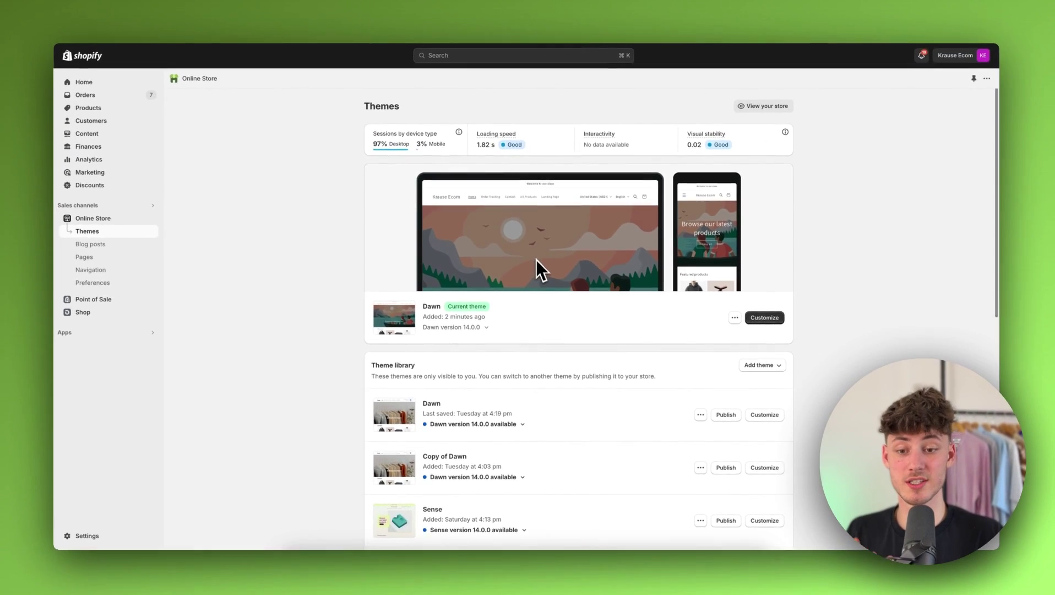
scroll(468, 159, "down", 4)
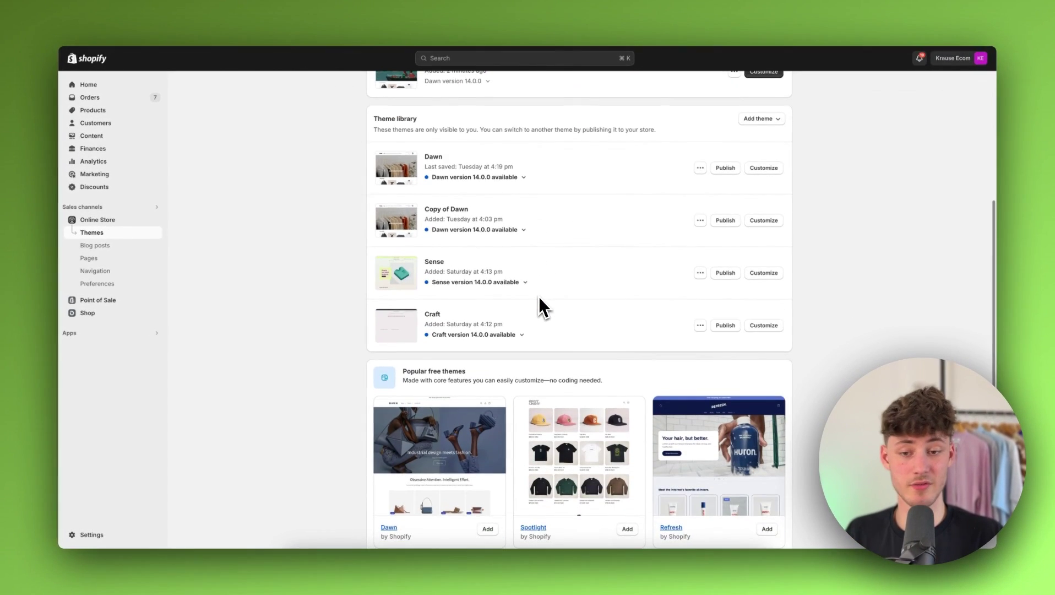
scroll(544, 301, "down", 4)
scroll(546, 278, "up", 8)
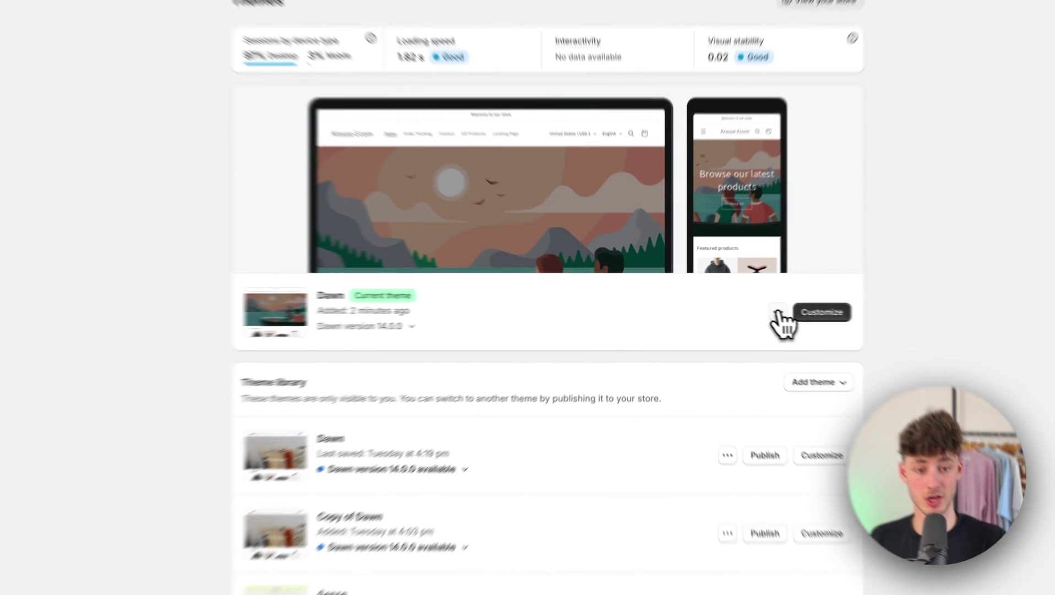
Step: Choose Edit code from the current Dawn theme's actions menu
left_click(734, 318)
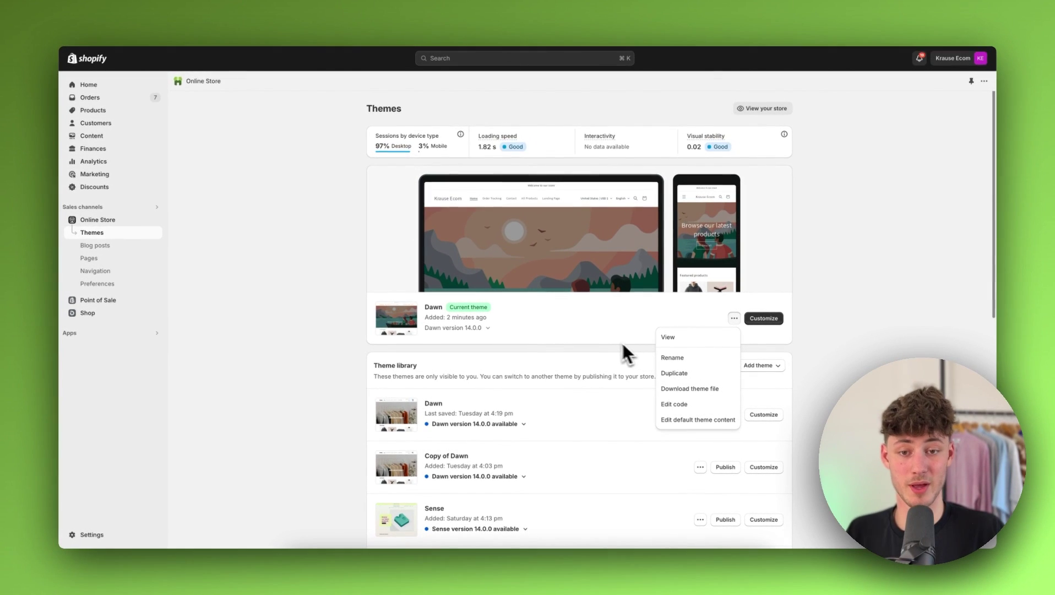
left_click(609, 333)
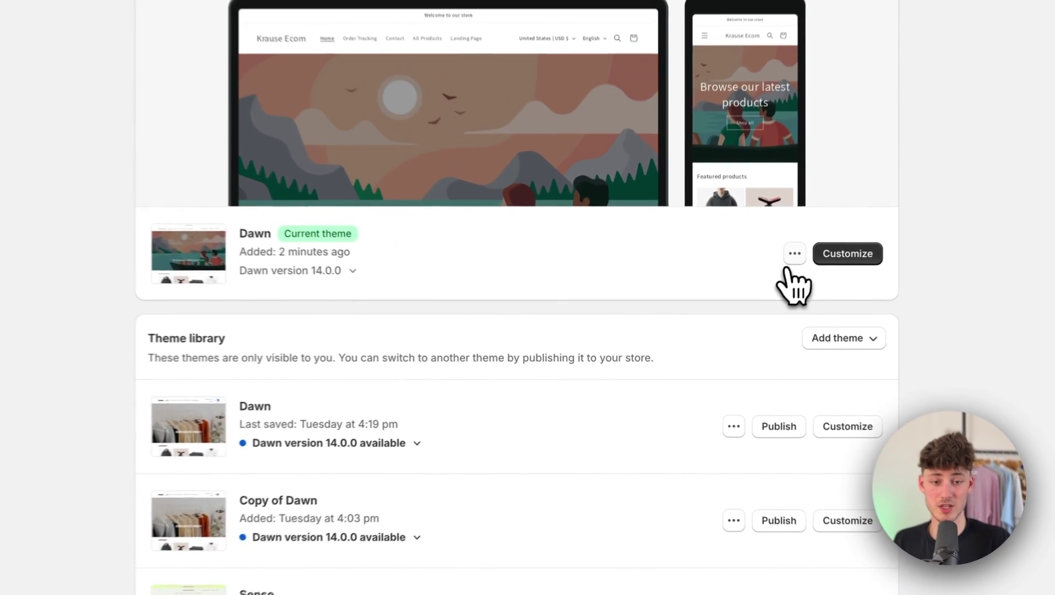
left_click(800, 249)
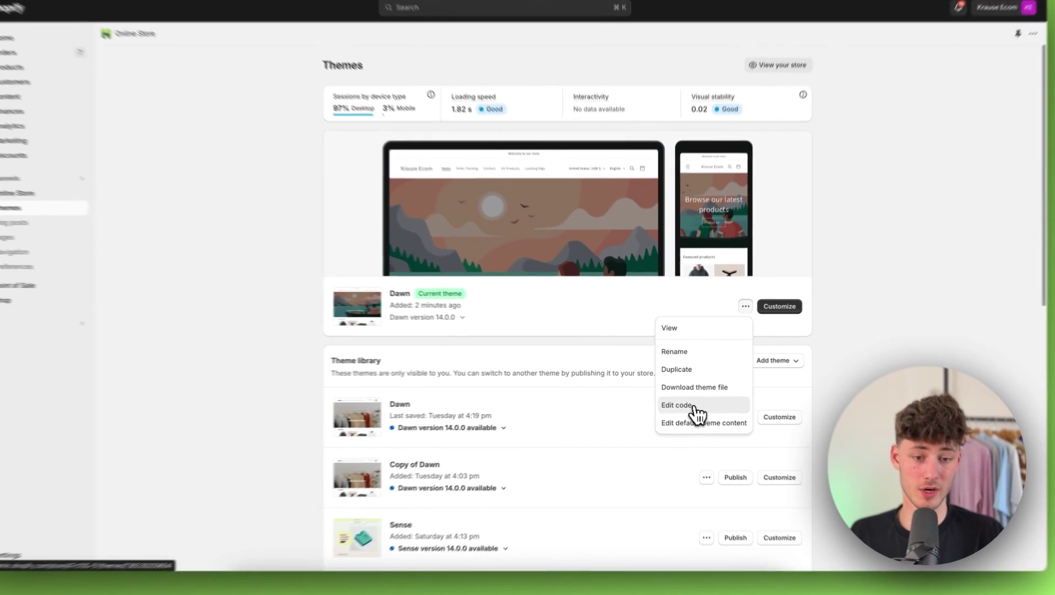
left_click(716, 410)
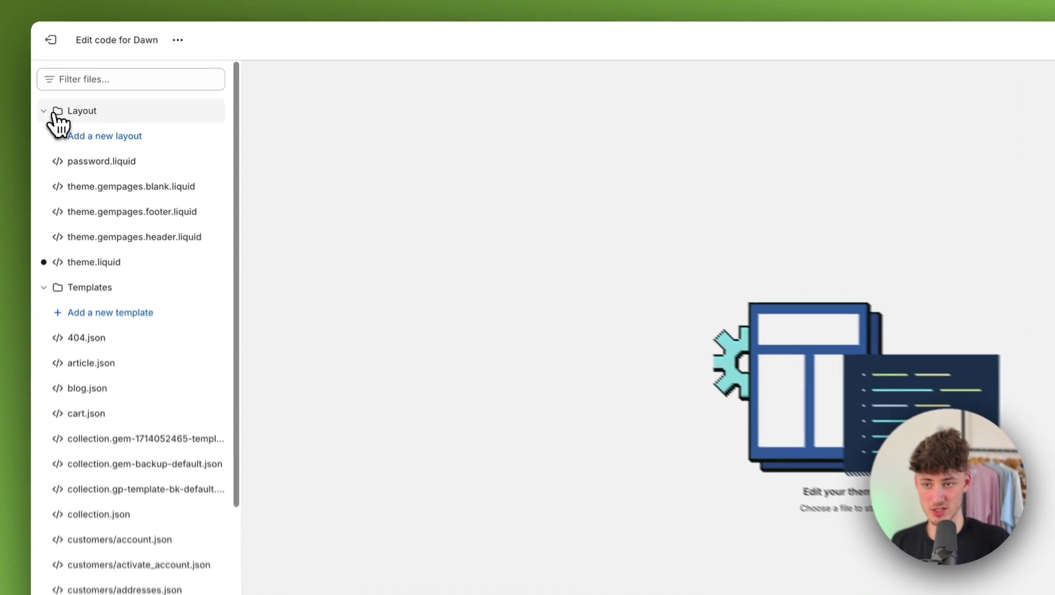
Step: Collapse the Layout and Templates folders and browse the Assets folder's files
left_click(77, 106)
left_click(55, 140)
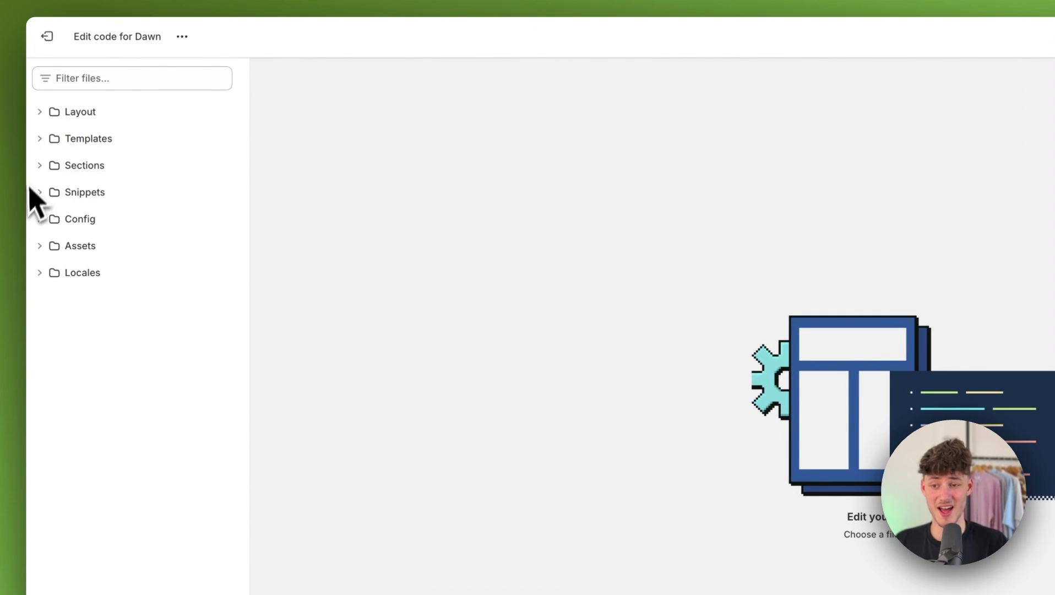
left_click(41, 246)
scroll(176, 303, "down", 5)
scroll(187, 301, "down", 20)
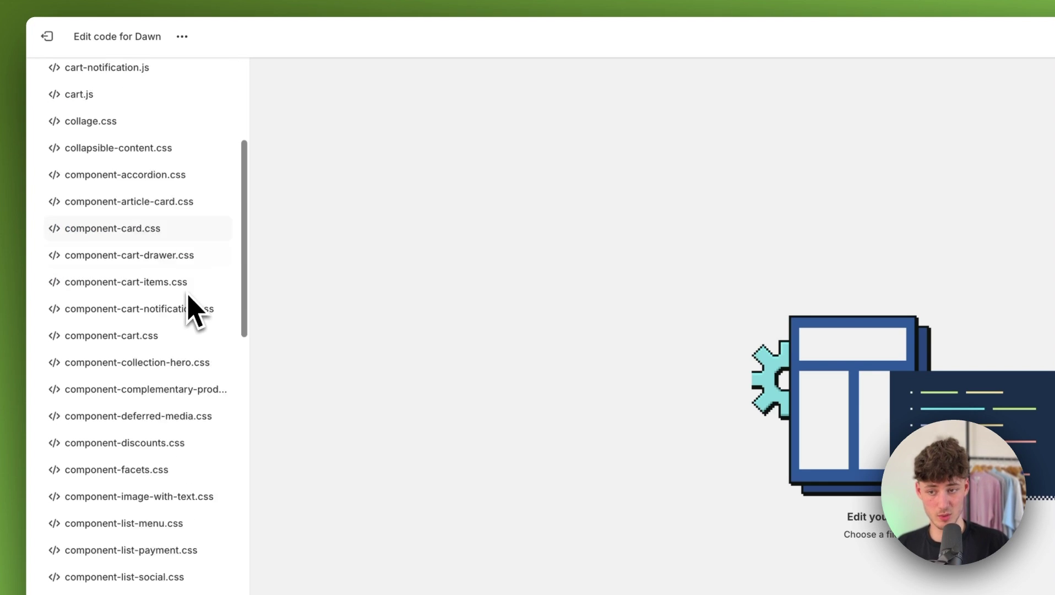
scroll(180, 305, "up", 20)
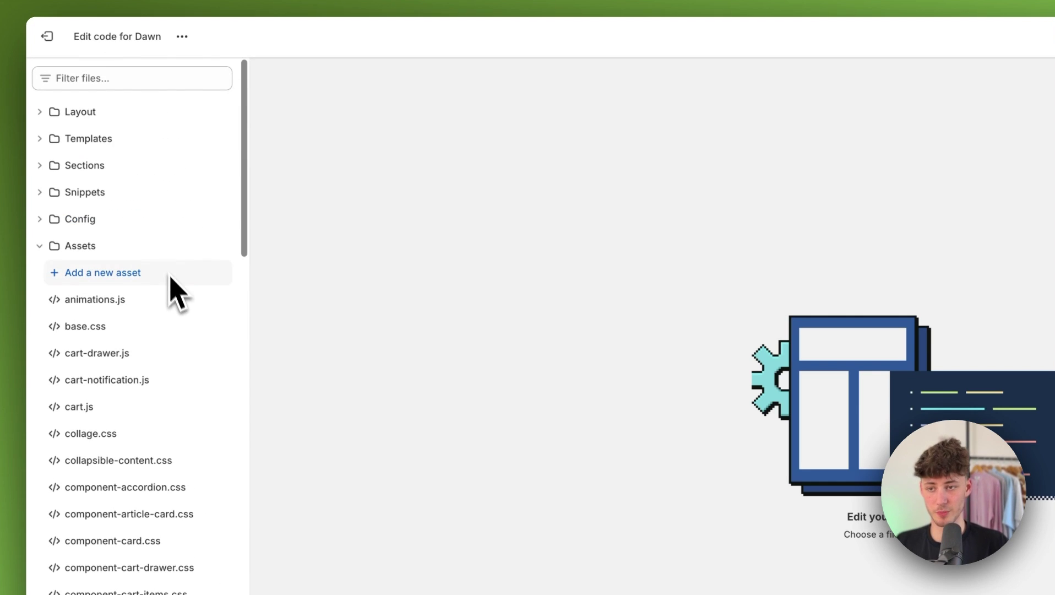
Step: Filter files by 'cart' and collapse Templates, Sections and Assets, leaving Snippets open
left_click(112, 86)
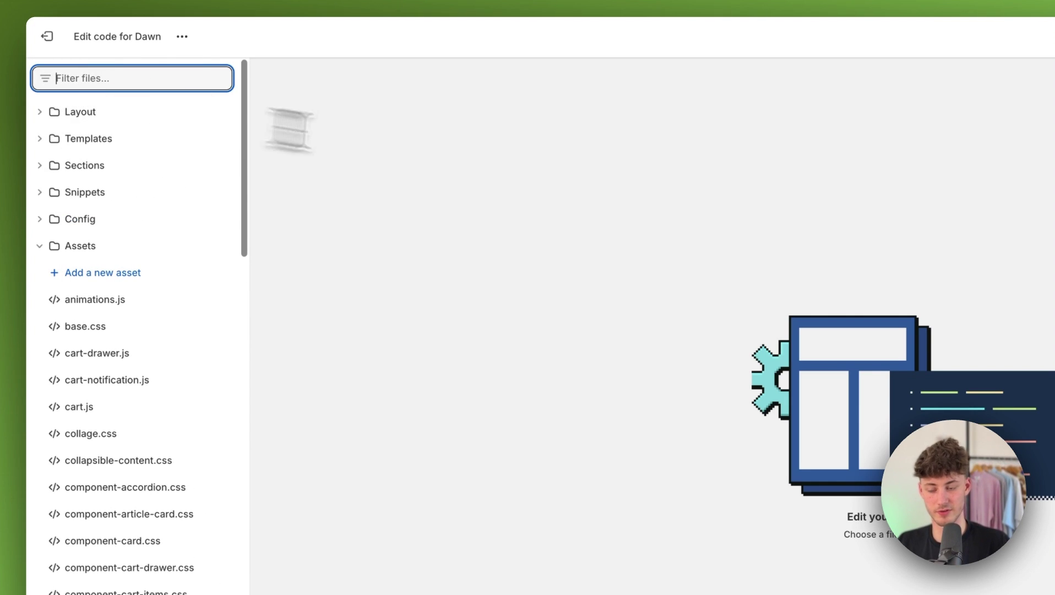
type("cart")
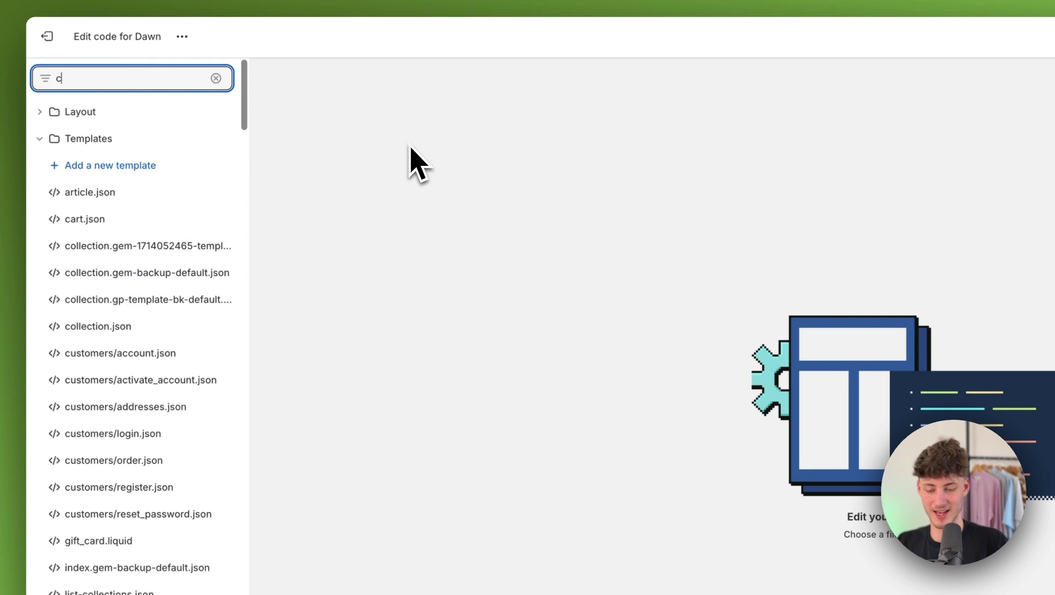
key("BackSpace")
type("t")
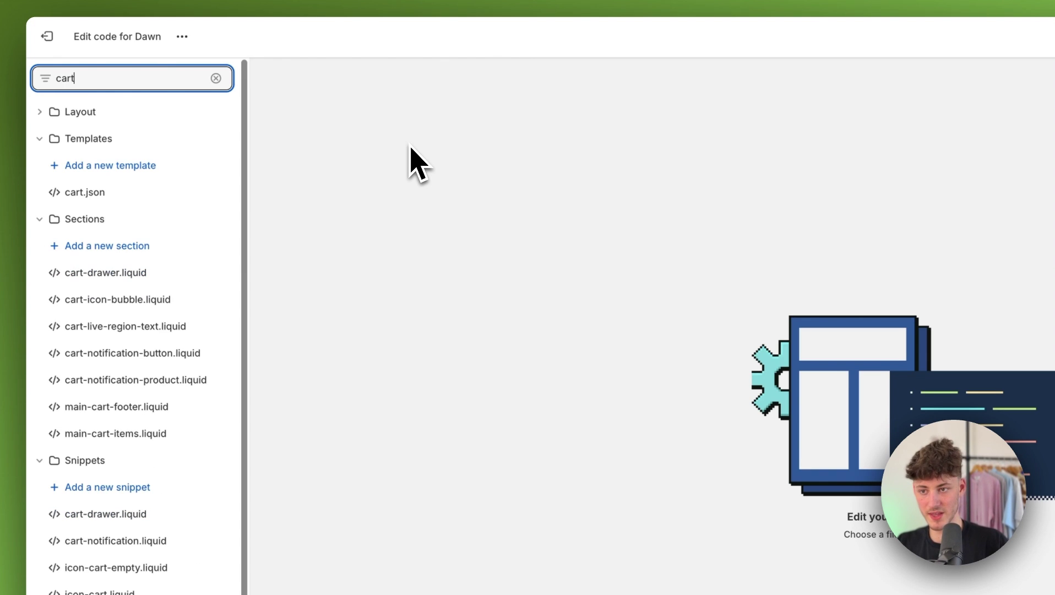
left_click(44, 139)
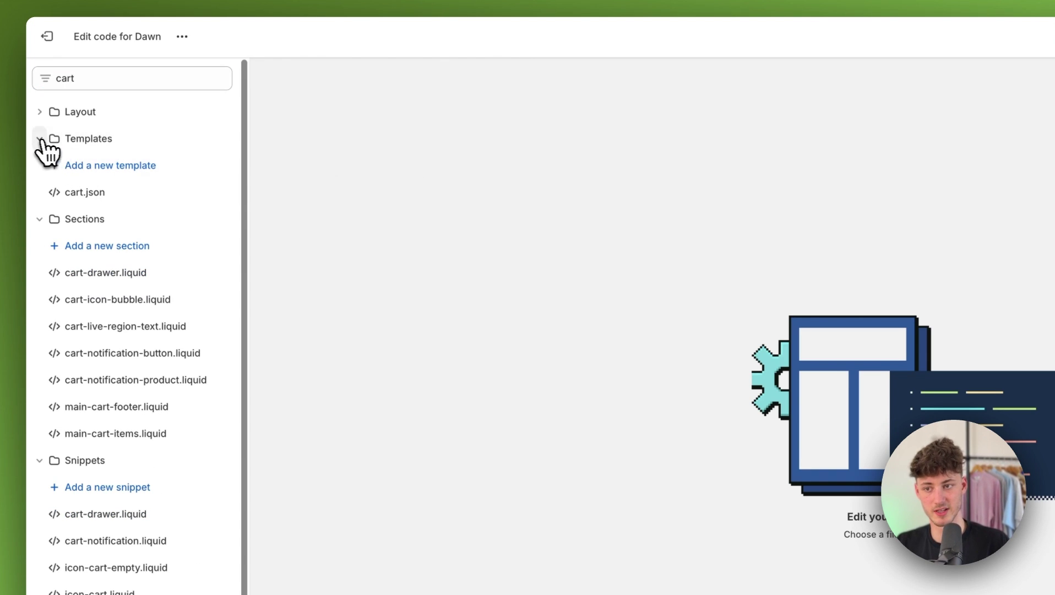
left_click(44, 165)
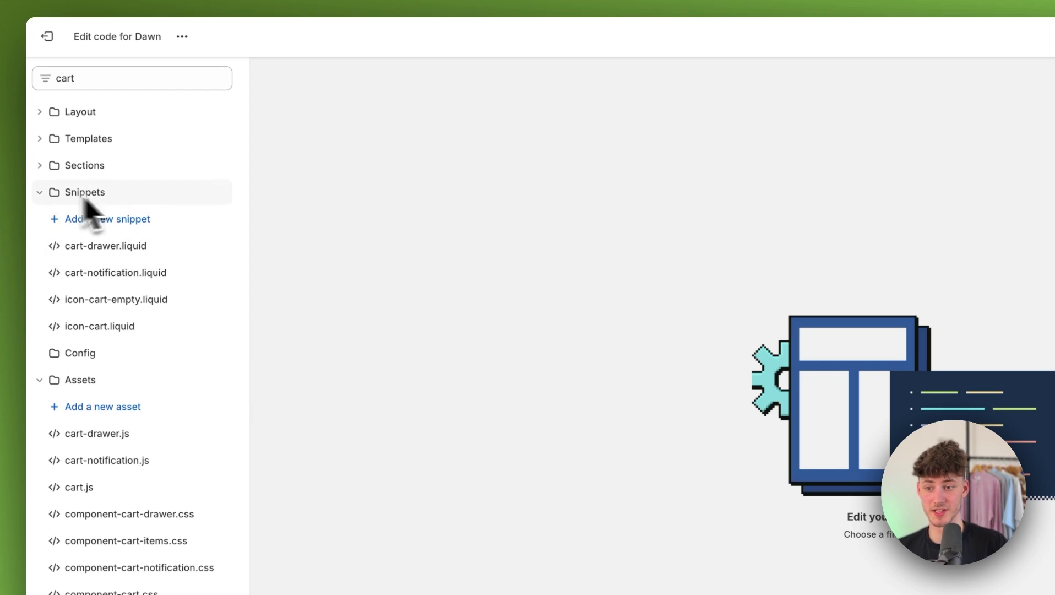
left_click(46, 394)
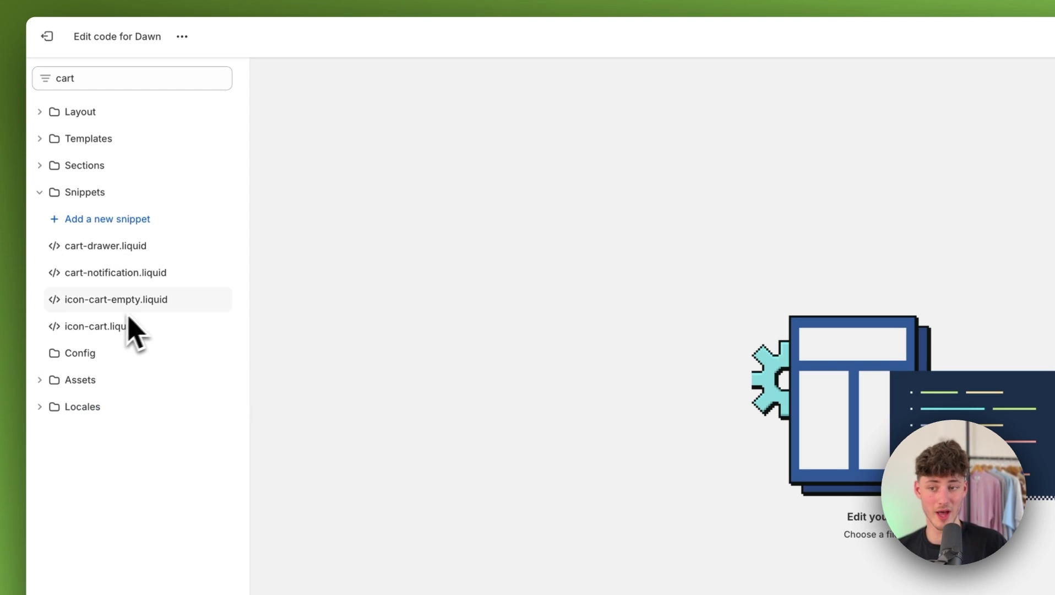
Step: Open icon-cart.liquid and icon-cart-empty.liquid, ending on icon-cart-empty's SVG code
left_click(114, 308)
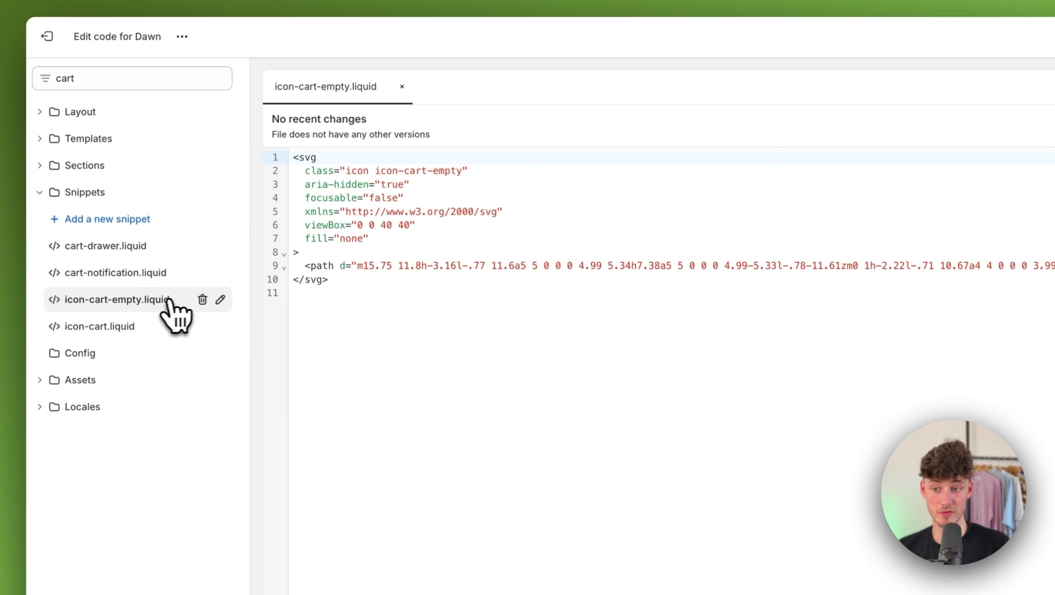
left_click(130, 326)
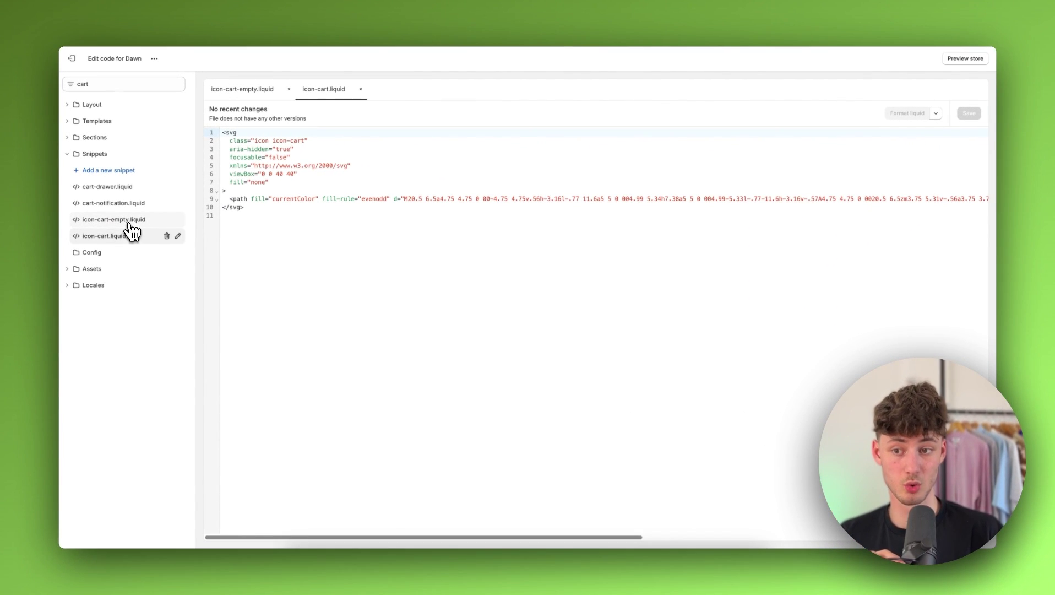
left_click(130, 222)
left_click(137, 235)
left_click(132, 220)
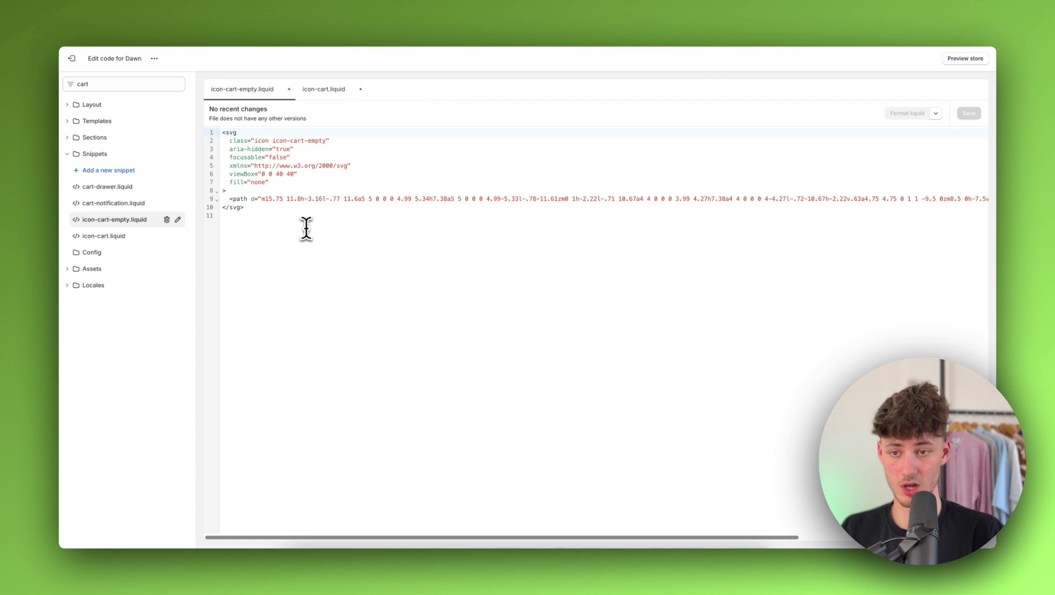
Step: Delete all the SVG code in icon-cart-empty.liquid
key("ctrl+a")
key("BackSpace")
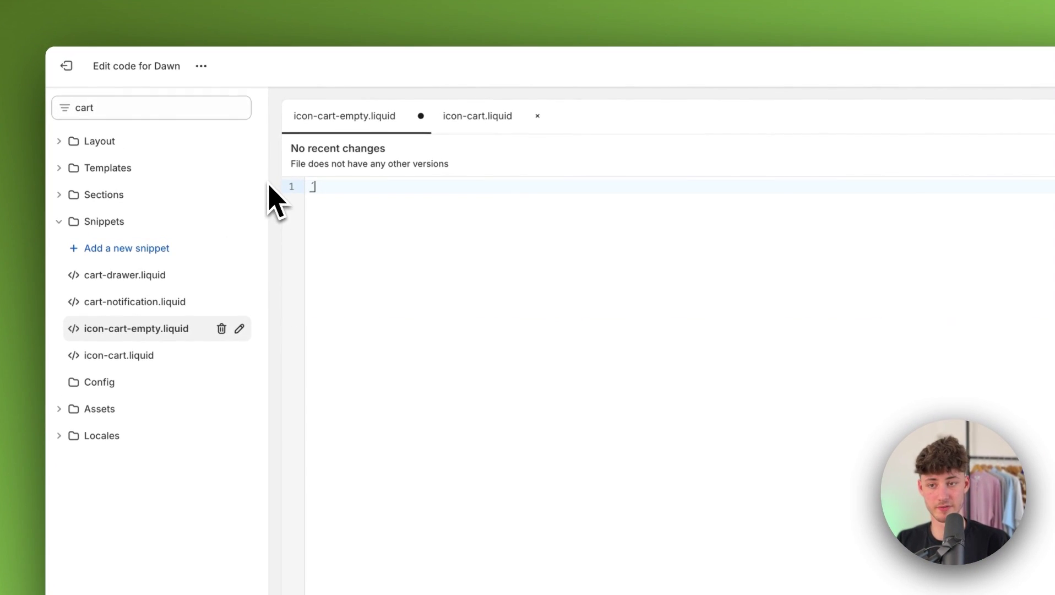
type("´")
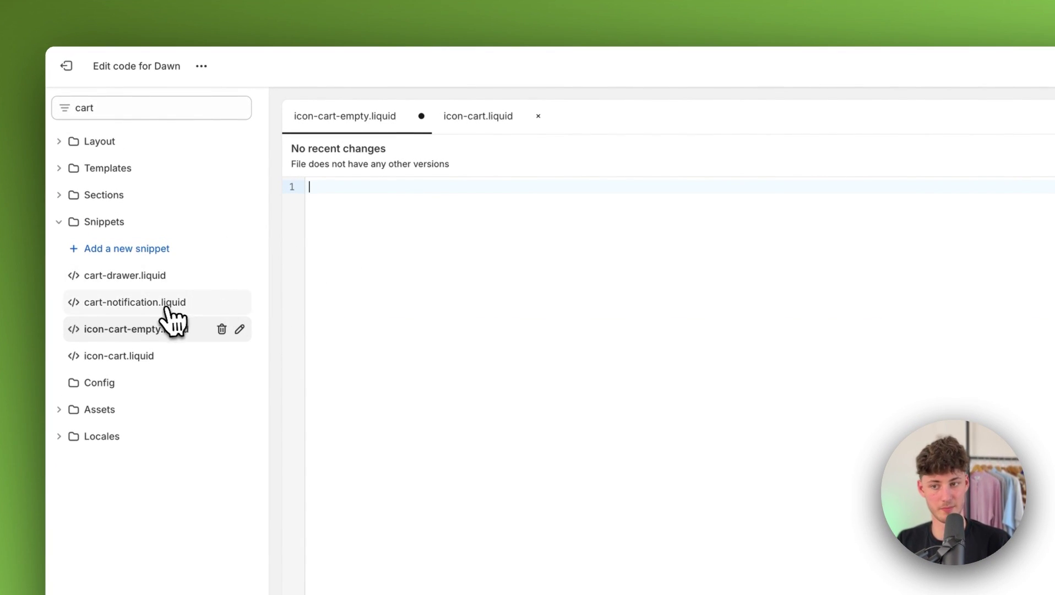
Step: Open icon-cart.liquid and delete all of its SVG code
left_click(165, 303)
left_click(133, 355)
key("ctrl+a")
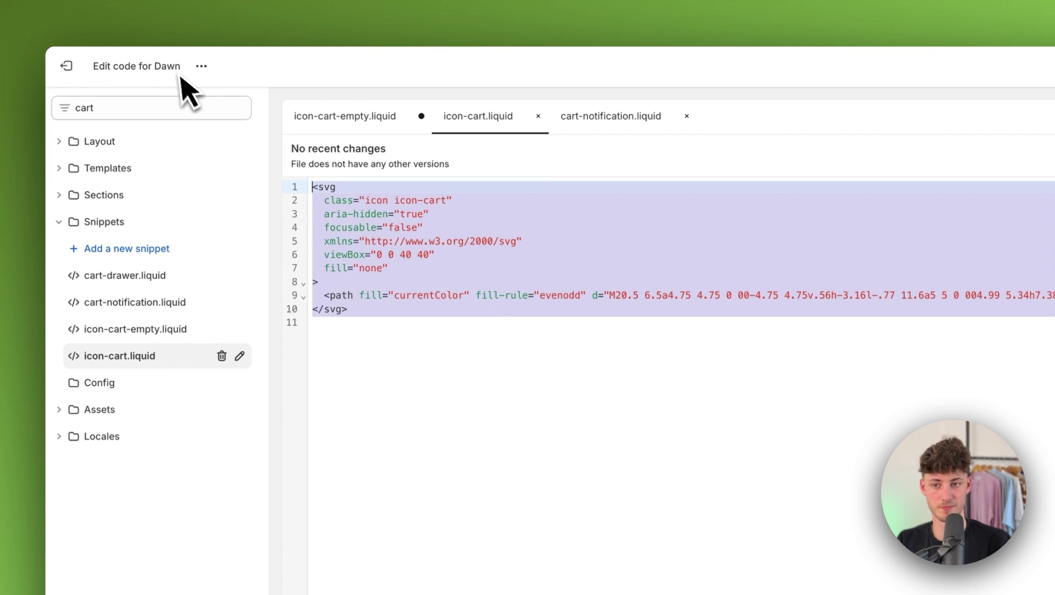
key("BackSpace")
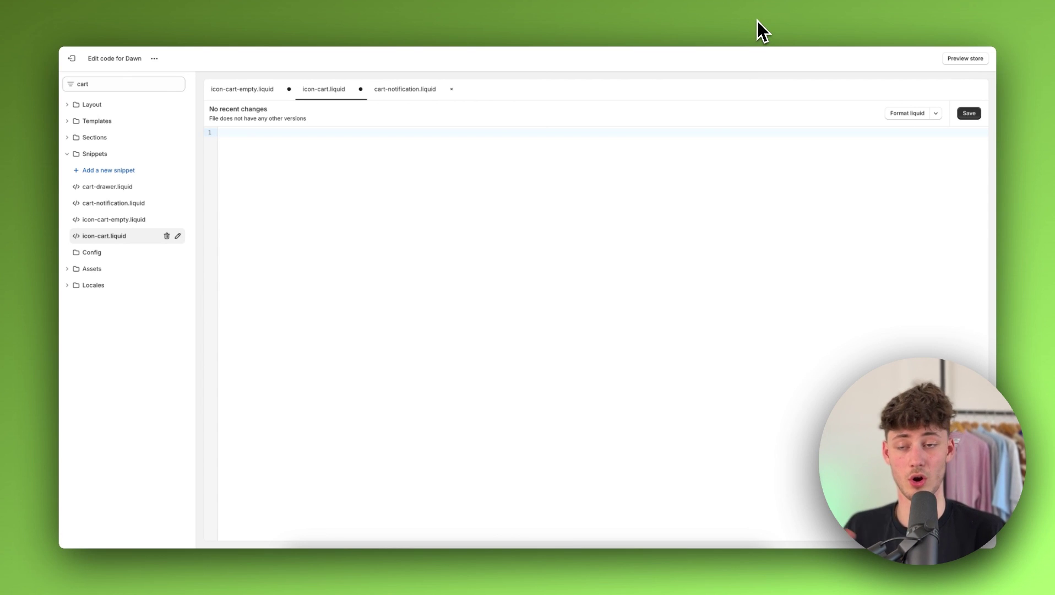
Step: Reach Flaticon through a Google search for 'free icons' and search it for 'cart'
key("super+t")
type("f")
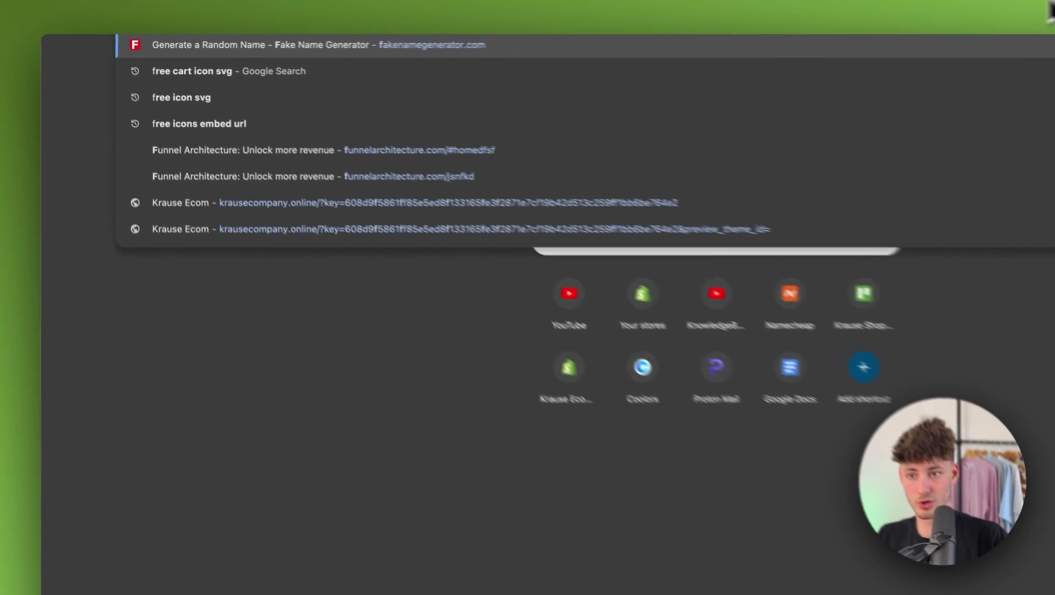
type("ree icons")
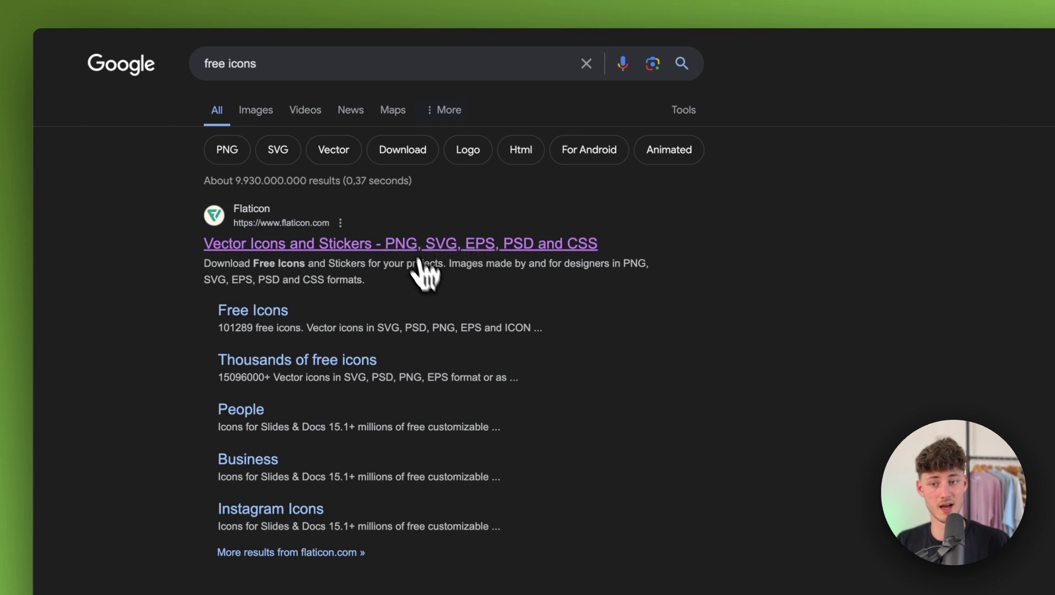
scroll(429, 297, "down", 10)
scroll(446, 324, "up", 10)
left_click(467, 243)
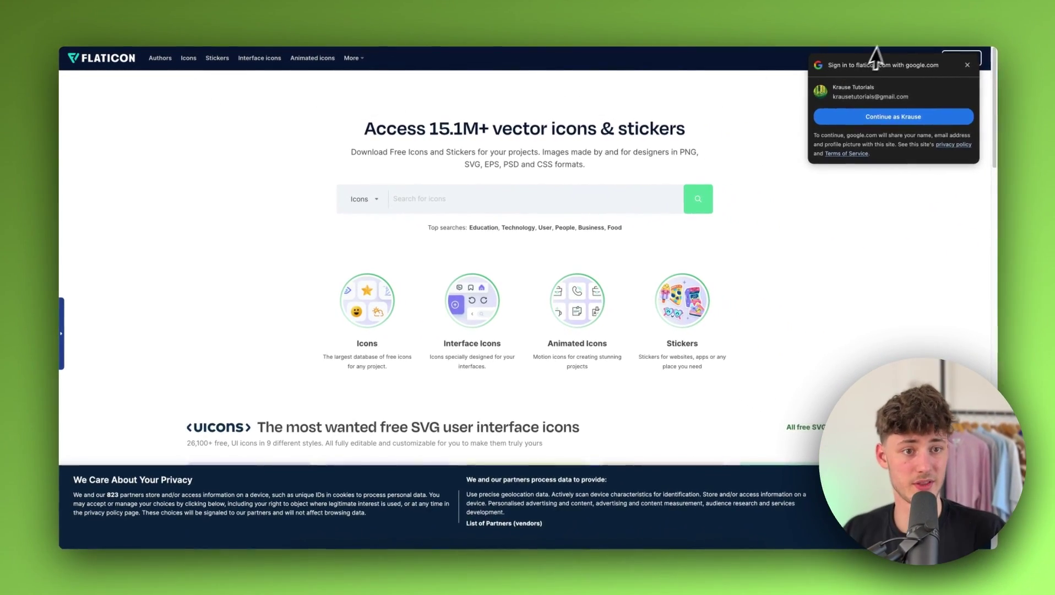
left_click(967, 65)
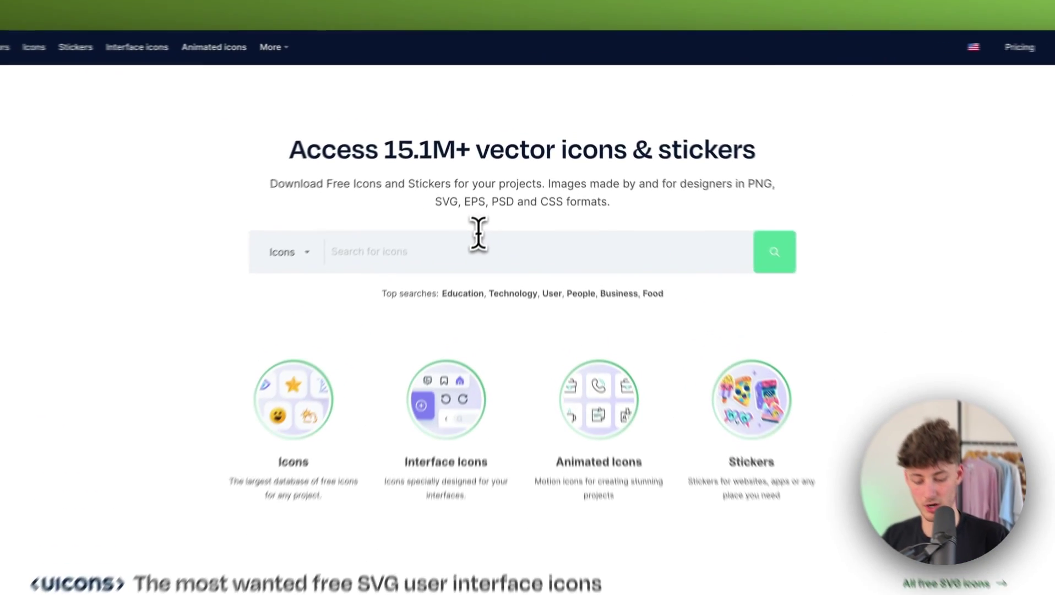
type("cart")
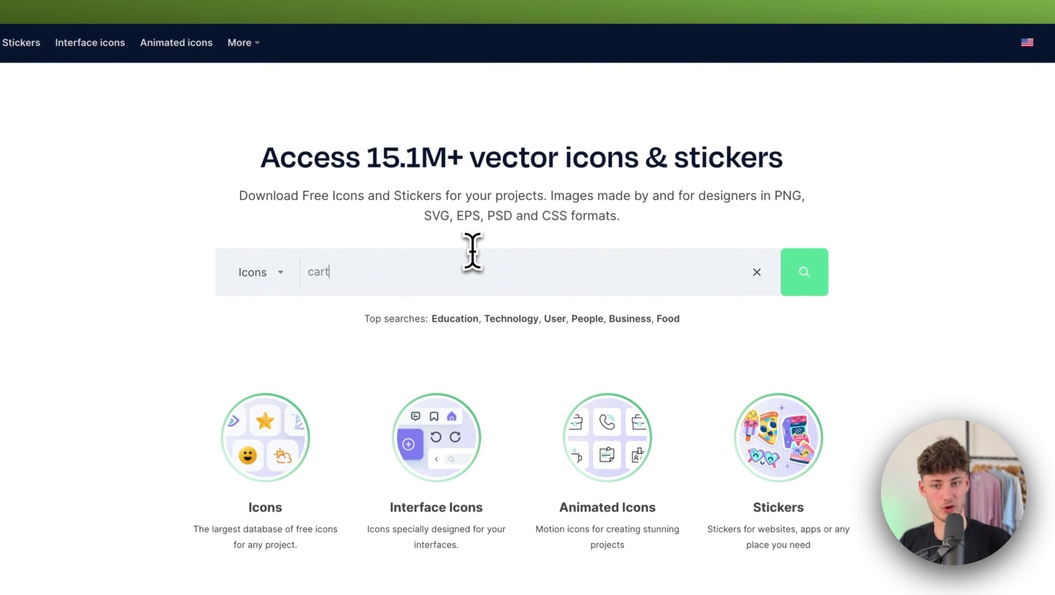
key("Return")
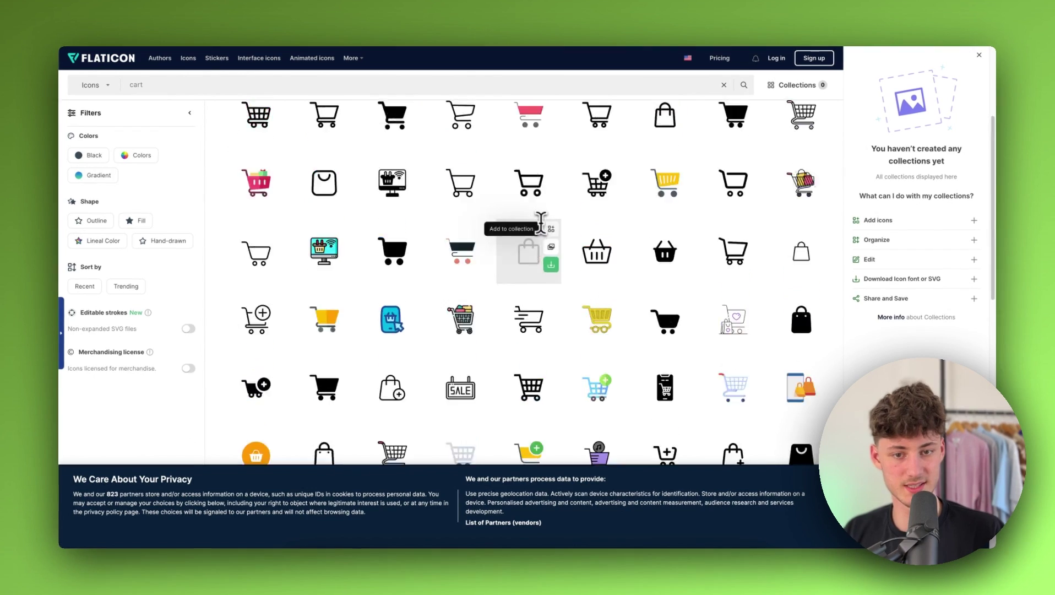
Step: Browse the cart results and open the yellow Pixel Perfect 'Cart free icon'
scroll(688, 262, "down", 15)
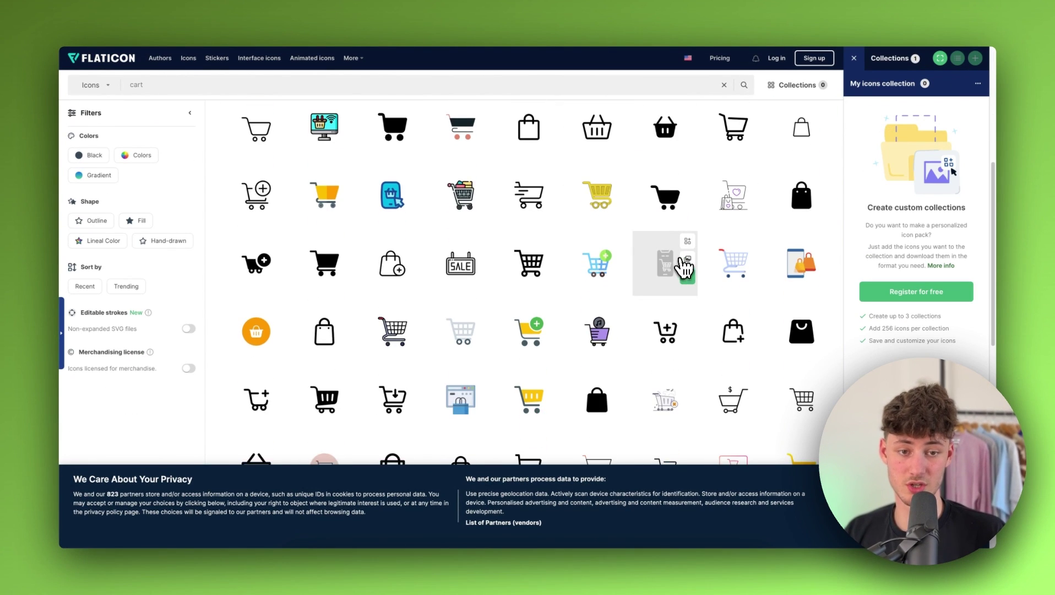
scroll(688, 258, "up", 10)
scroll(606, 250, "down", 8)
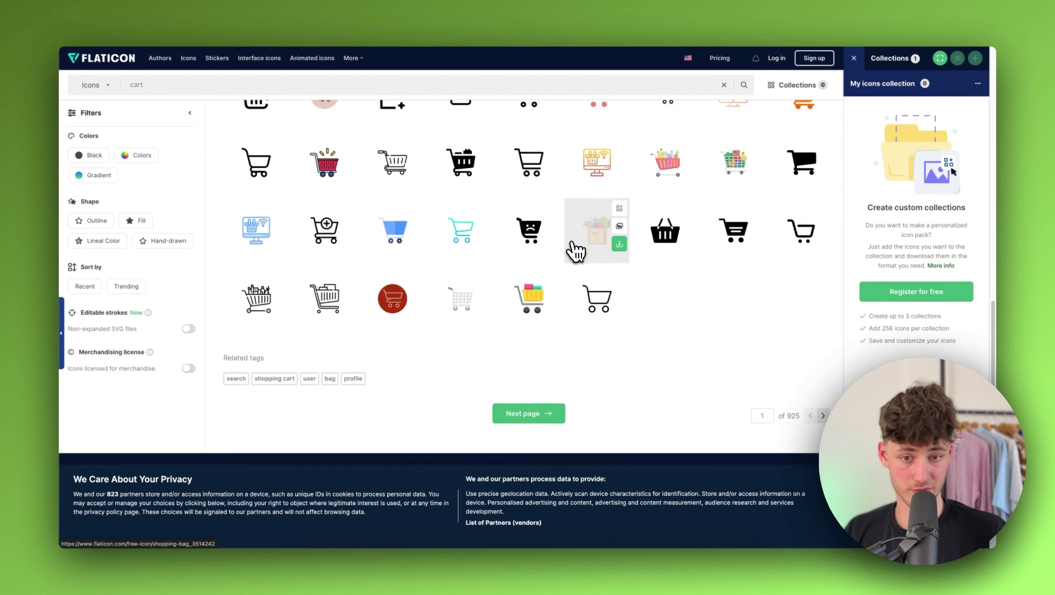
scroll(576, 250, "up", 2)
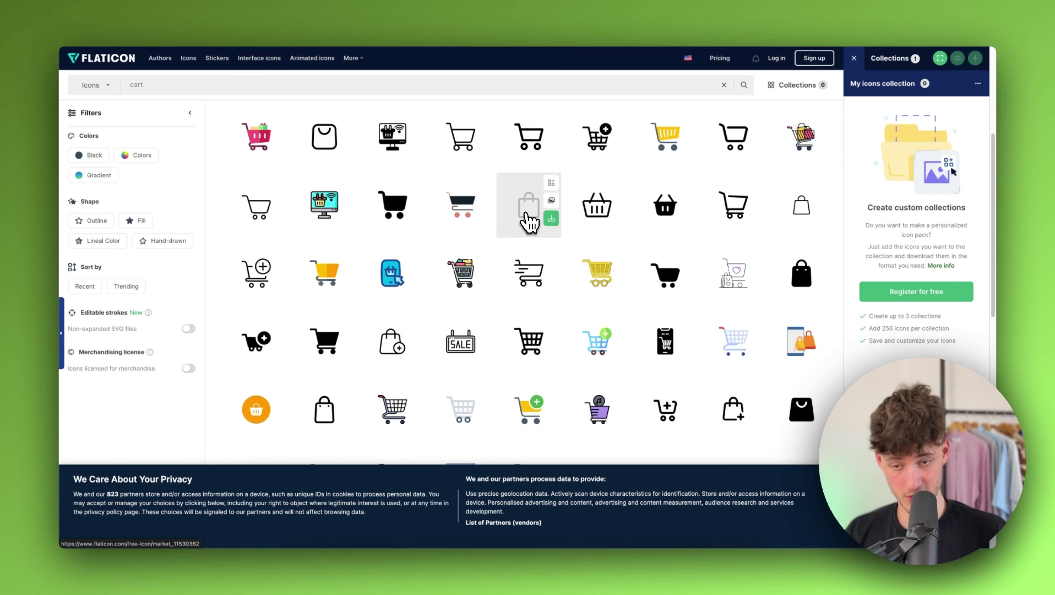
scroll(530, 222, "up", 4)
scroll(530, 226, "down", 5)
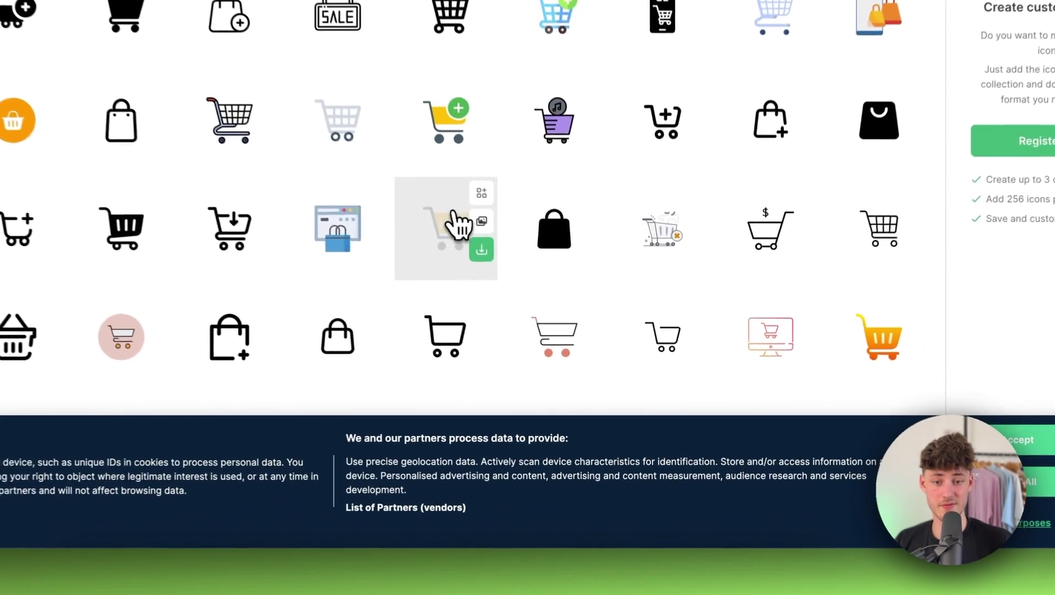
left_click(504, 221)
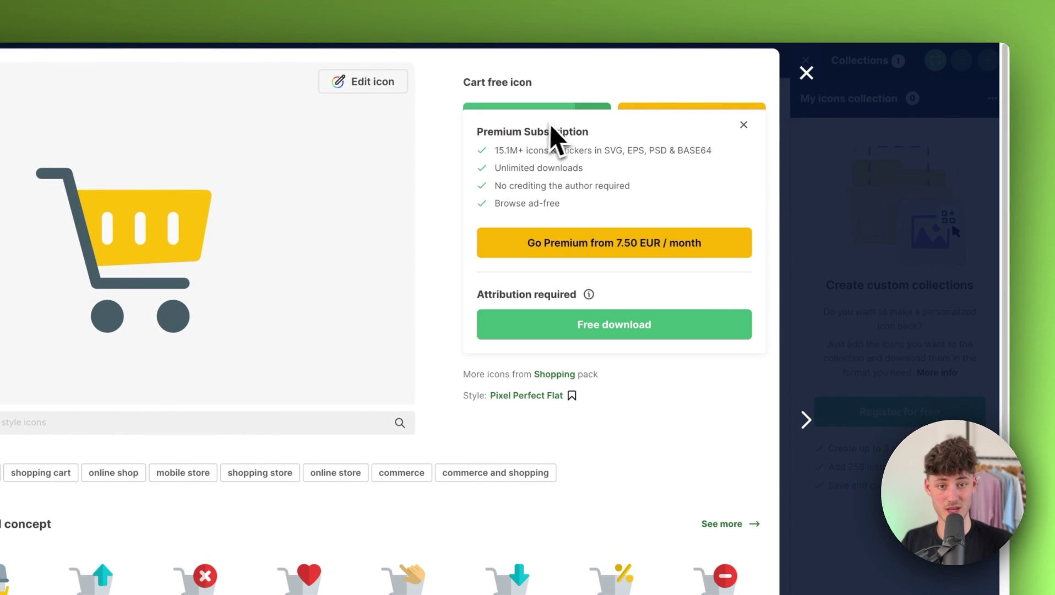
Step: Select 512px as the PNG download size for the yellow cart icon
left_click(590, 121)
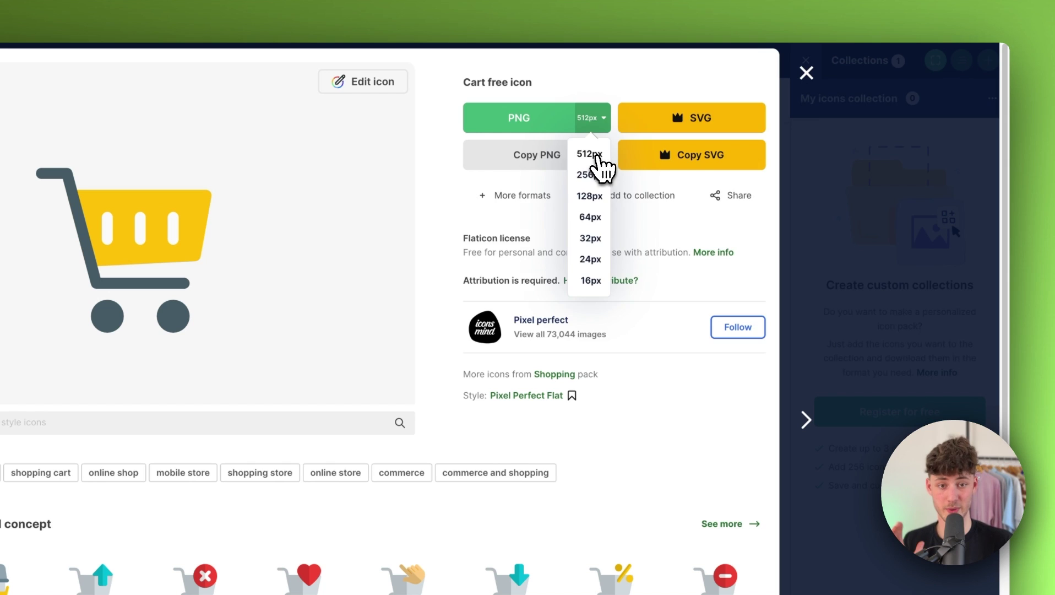
left_click(597, 156)
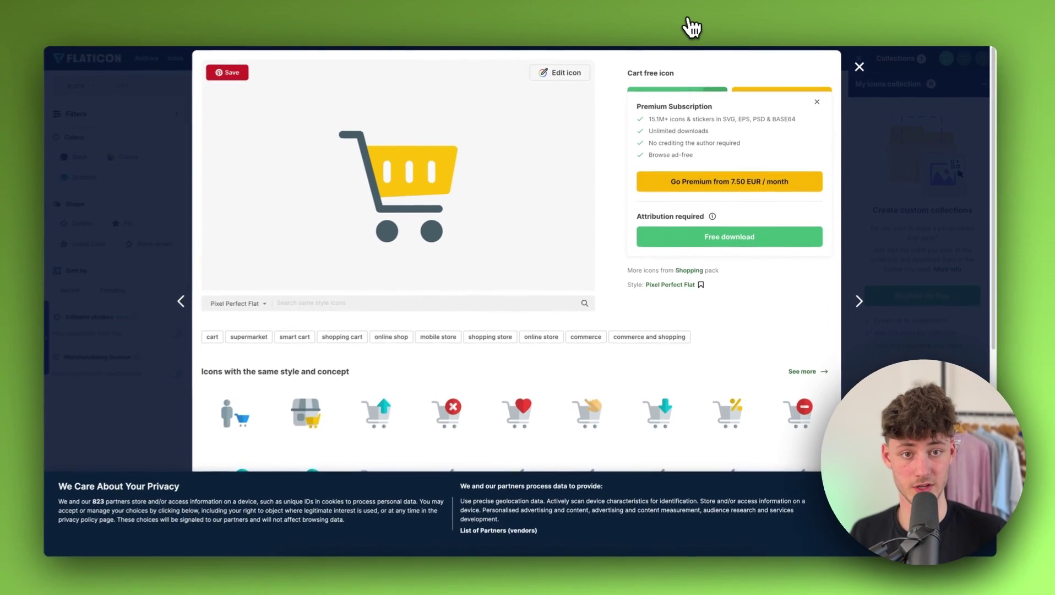
key("super+t")
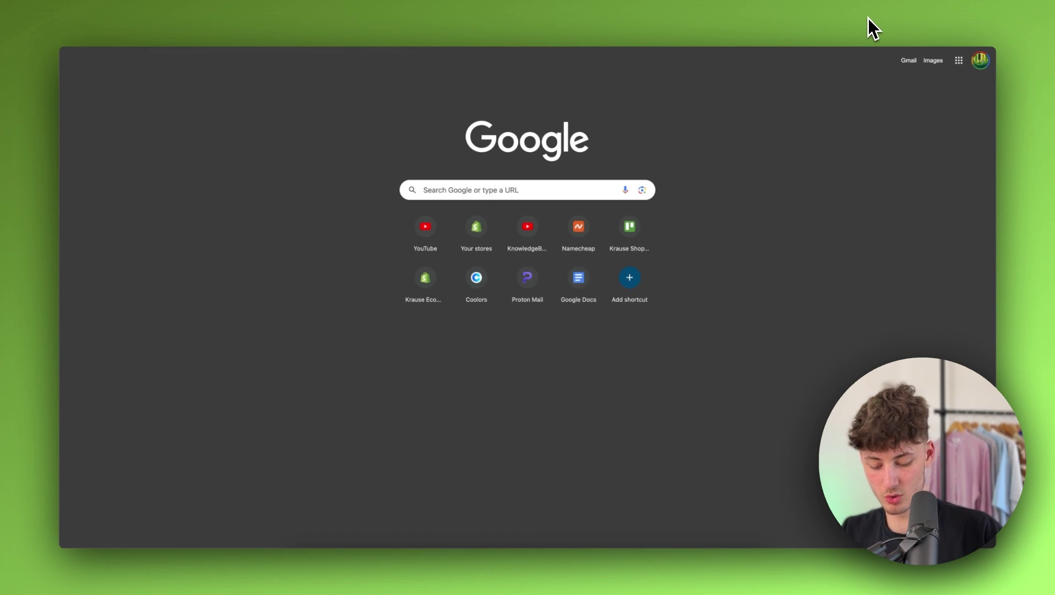
Step: Search Google for 'png2svg', open png2svg.com and switch its interface to English
type("png2")
key("BackSpace")
type("2svg")
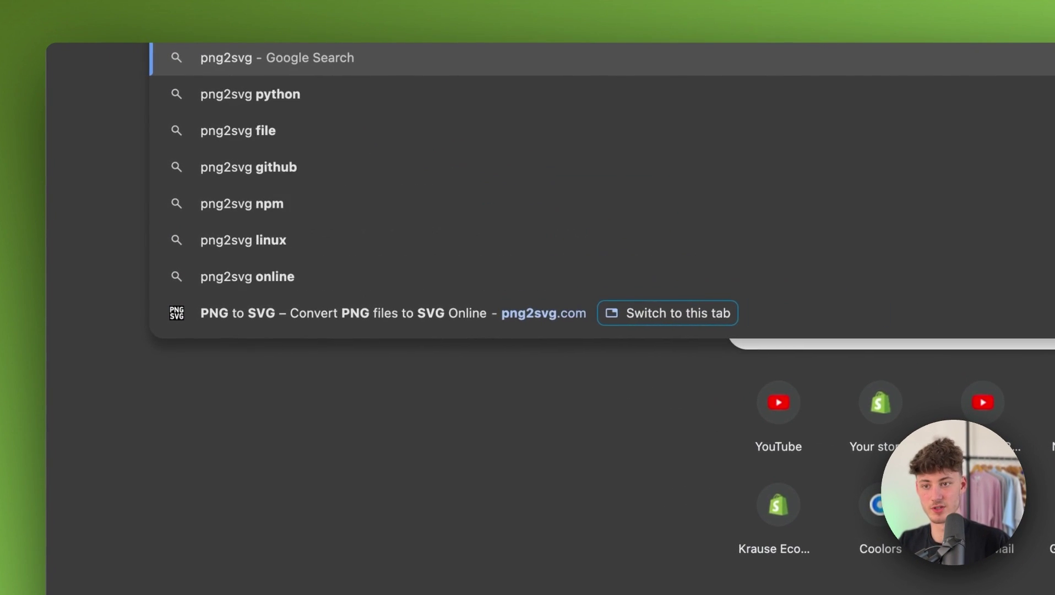
key("Return")
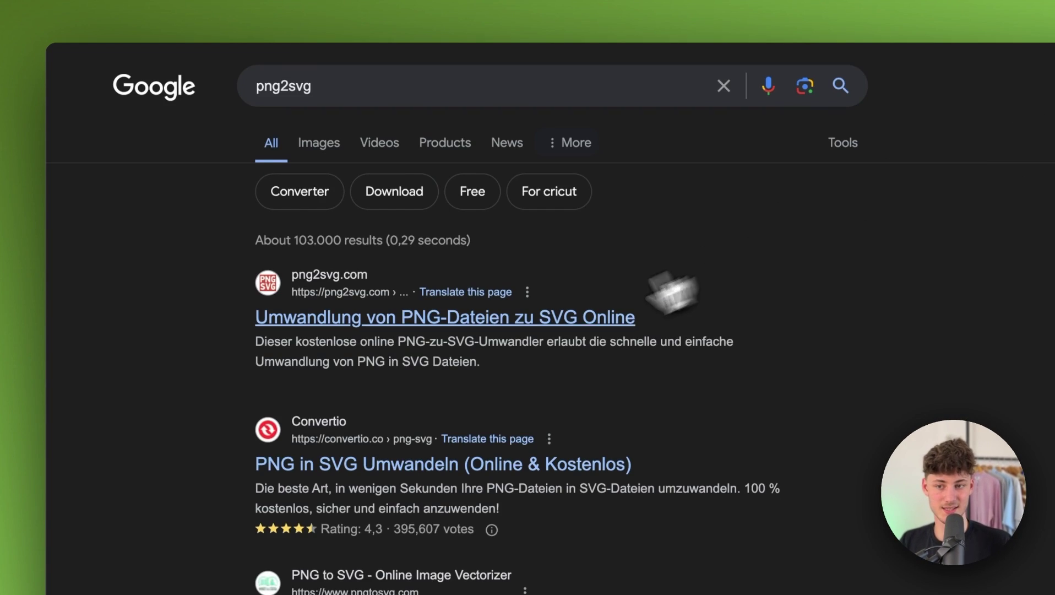
left_click(524, 314)
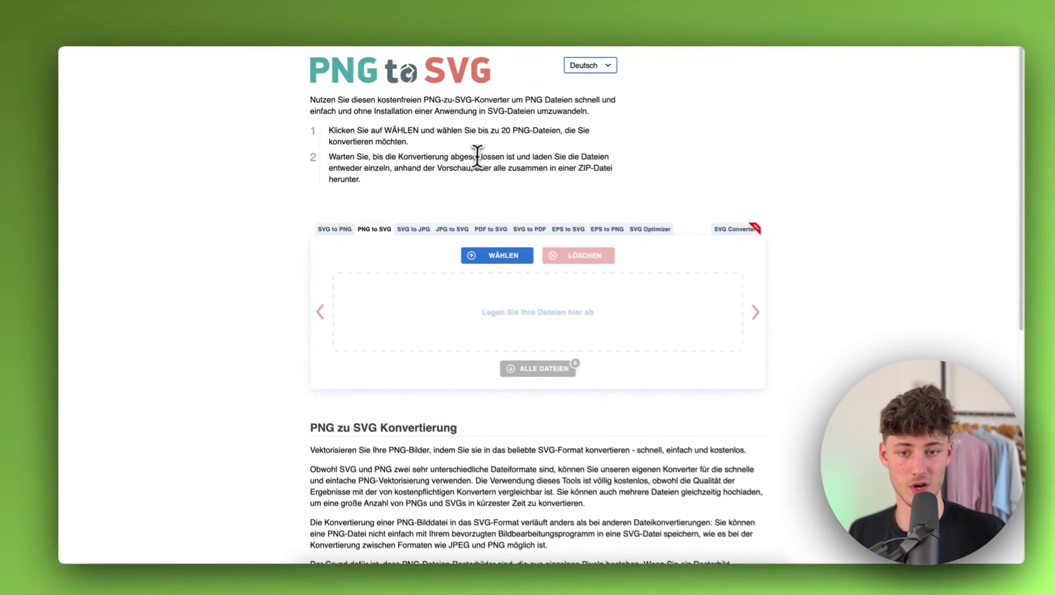
scroll(473, 152, "down", 3)
scroll(472, 151, "up", 2)
left_click(576, 65)
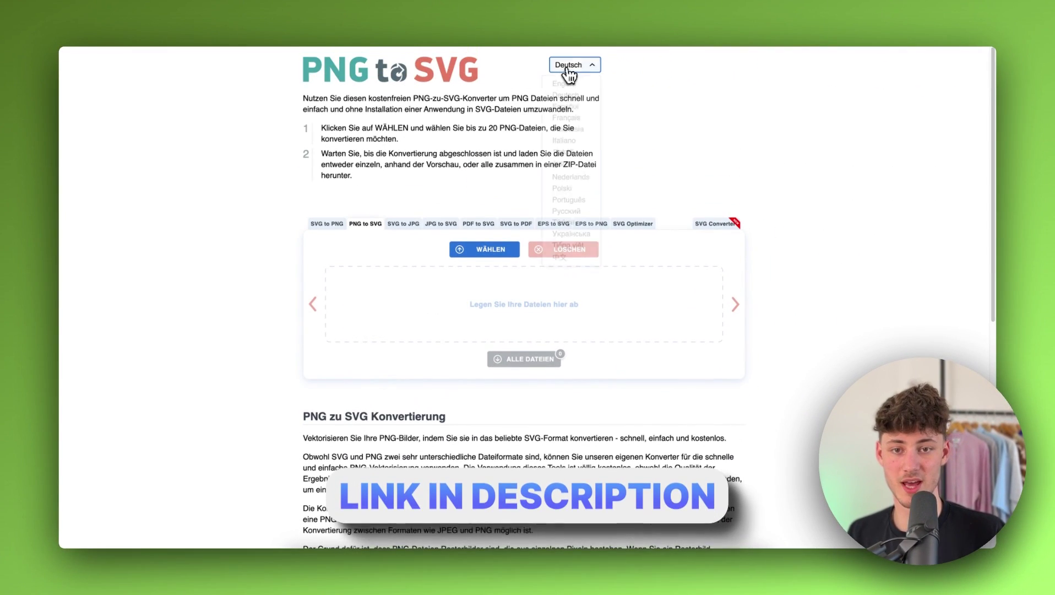
left_click(567, 82)
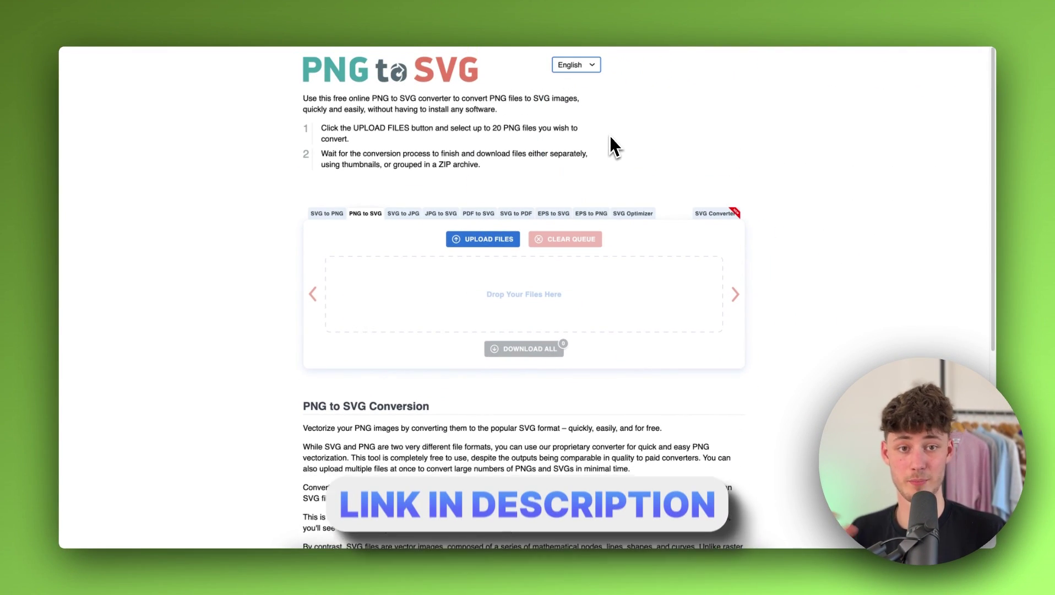